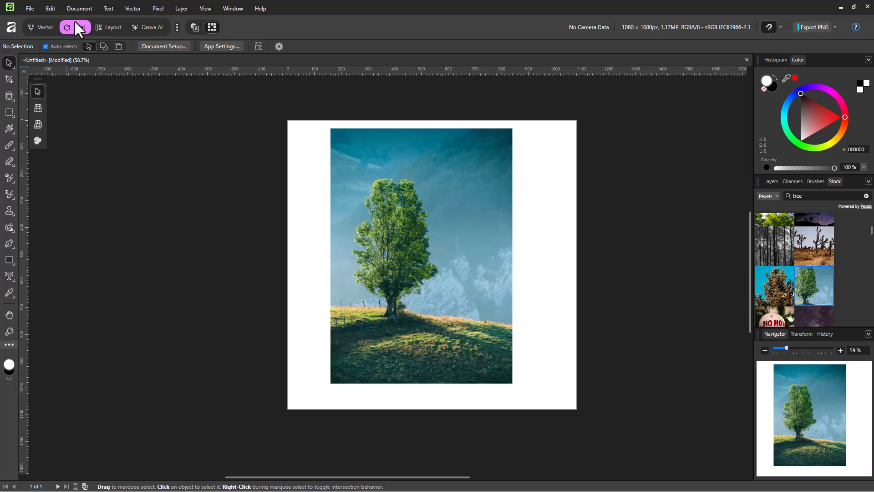
Activate the Adjustment Brush Tool and set its brush width to 100 px
{"action": "left_click", "coordinate": [9, 177]}
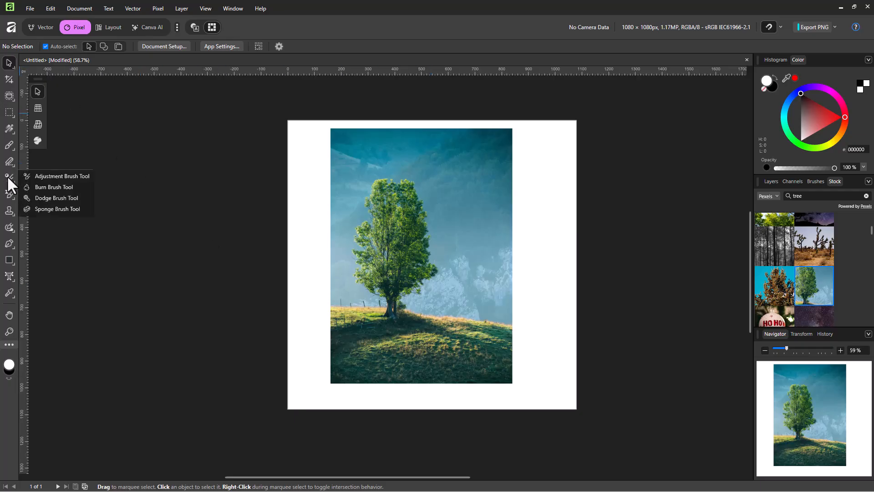
{"action": "left_click", "coordinate": [68, 176]}
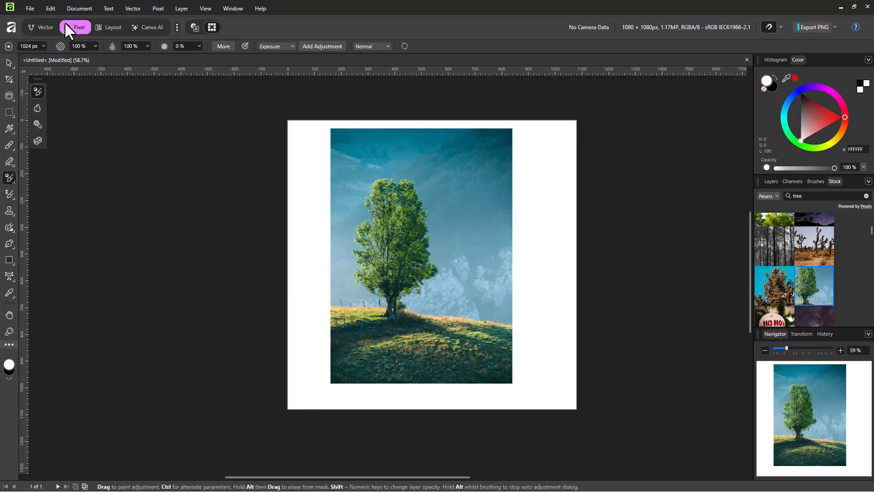
{"action": "left_click", "coordinate": [43, 46]}
{"action": "left_click", "coordinate": [38, 56]}
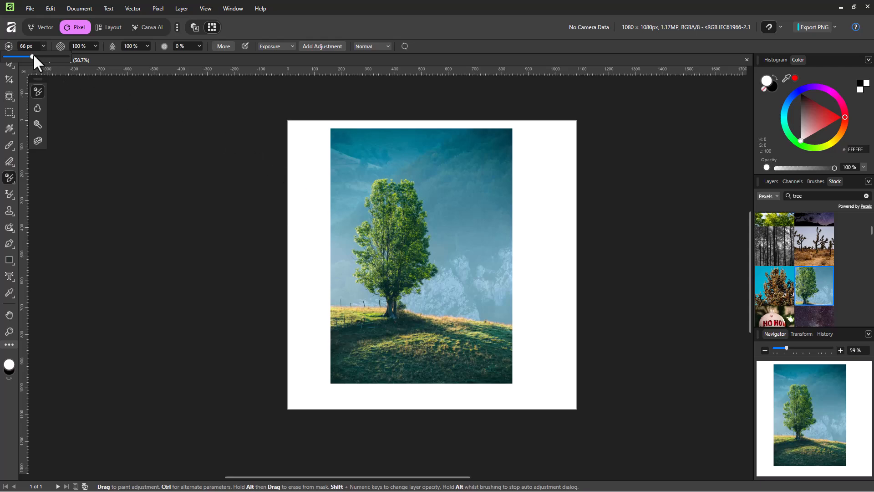
Paint an exposure adjustment over the sky beside the tree, extending it down towards the pale foliage
{"action": "left_click", "coordinate": [475, 242]}
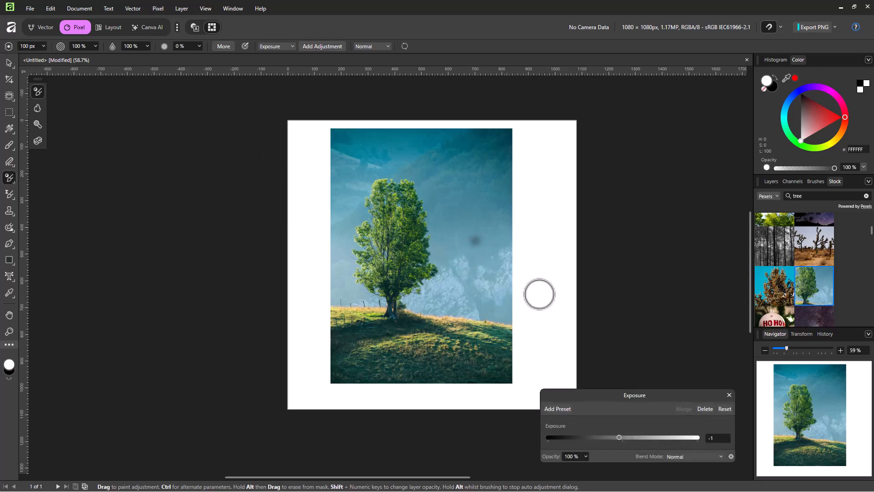
{"action": "mouse_move", "coordinate": [474, 242]}
{"action": "left_mouse_down"}
{"action": "mouse_move", "coordinate": [483, 225]}
{"action": "mouse_move", "coordinate": [473, 234]}
{"action": "mouse_move", "coordinate": [478, 247]}
{"action": "mouse_move", "coordinate": [494, 239]}
{"action": "mouse_move", "coordinate": [481, 226]}
{"action": "mouse_move", "coordinate": [452, 226]}
{"action": "mouse_move", "coordinate": [478, 239]}
{"action": "mouse_move", "coordinate": [468, 222]}
{"action": "left_mouse_up"}
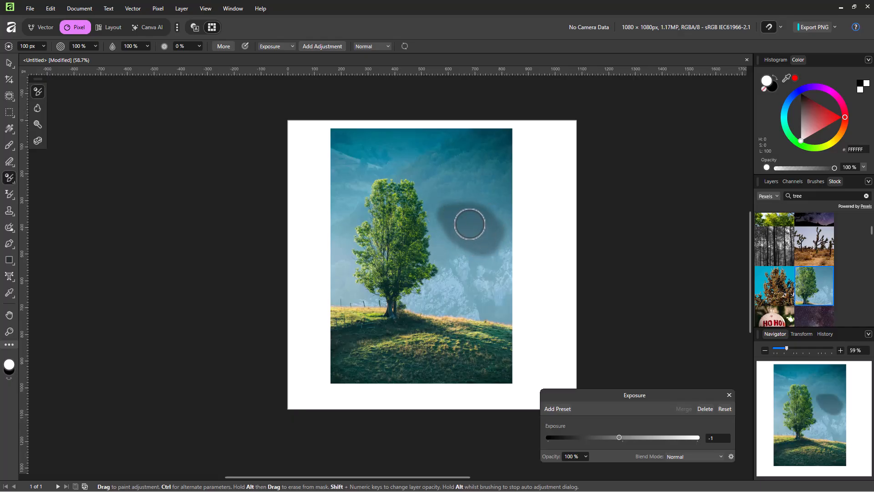
{"action": "mouse_move", "coordinate": [476, 273]}
{"action": "left_mouse_down"}
{"action": "mouse_move", "coordinate": [475, 230]}
{"action": "mouse_move", "coordinate": [473, 249]}
{"action": "mouse_move", "coordinate": [488, 254]}
{"action": "mouse_move", "coordinate": [466, 258]}
{"action": "left_mouse_up"}
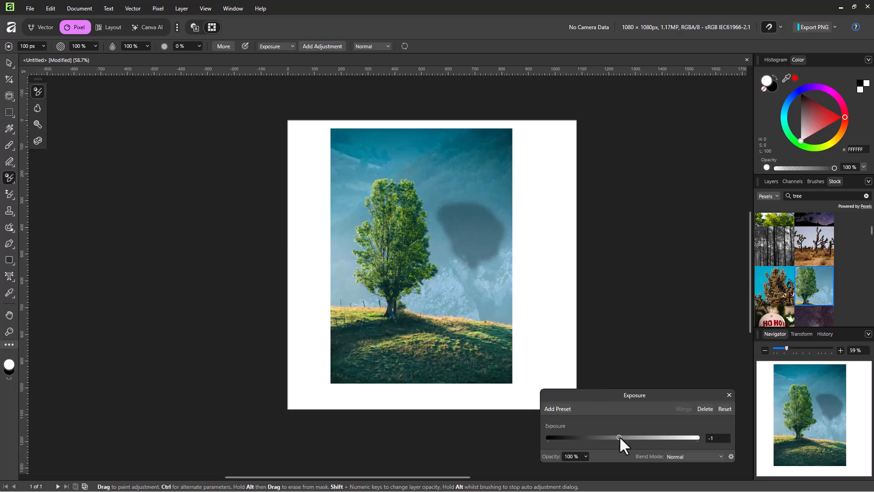
Show the layers, raise the exposure adjustment to 1.585, and brush it over more of the sky beside the tree
{"action": "left_click", "coordinate": [770, 183]}
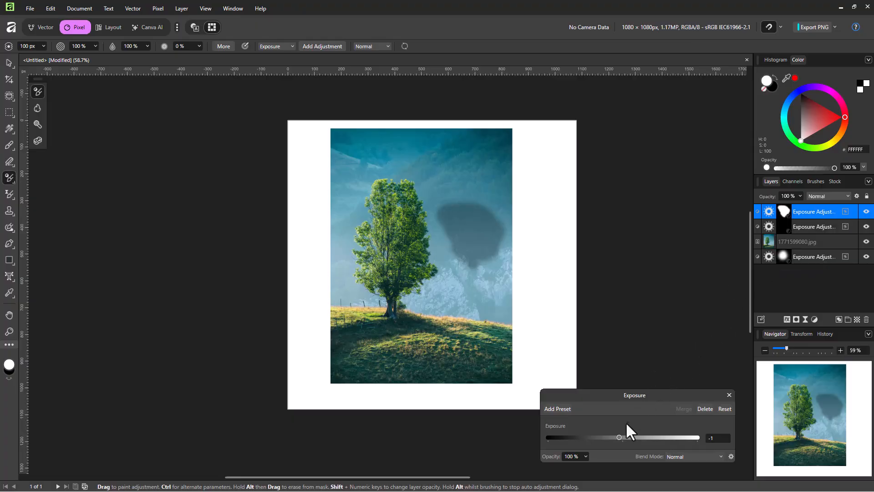
{"action": "mouse_move", "coordinate": [619, 437]}
{"action": "left_mouse_down"}
{"action": "mouse_move", "coordinate": [640, 434]}
{"action": "mouse_move", "coordinate": [616, 433]}
{"action": "mouse_move", "coordinate": [628, 433]}
{"action": "left_mouse_up"}
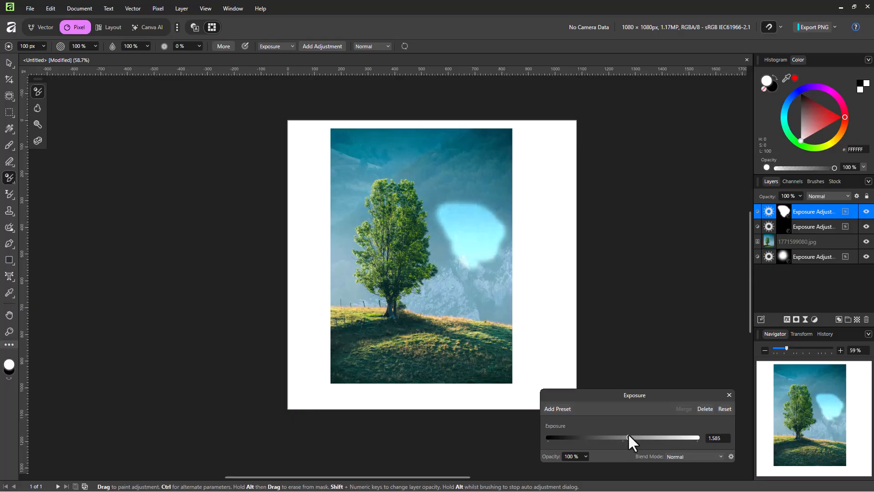
{"action": "mouse_move", "coordinate": [495, 269]}
{"action": "left_mouse_down"}
{"action": "mouse_move", "coordinate": [471, 250]}
{"action": "mouse_move", "coordinate": [464, 301]}
{"action": "mouse_move", "coordinate": [489, 241]}
{"action": "mouse_move", "coordinate": [487, 282]}
{"action": "mouse_move", "coordinate": [505, 248]}
{"action": "mouse_move", "coordinate": [501, 292]}
{"action": "mouse_move", "coordinate": [465, 270]}
{"action": "mouse_move", "coordinate": [455, 238]}
{"action": "mouse_move", "coordinate": [451, 258]}
{"action": "mouse_move", "coordinate": [434, 165]}
{"action": "mouse_move", "coordinate": [456, 221]}
{"action": "mouse_move", "coordinate": [450, 180]}
{"action": "mouse_move", "coordinate": [481, 219]}
{"action": "mouse_move", "coordinate": [460, 178]}
{"action": "mouse_move", "coordinate": [476, 215]}
{"action": "mouse_move", "coordinate": [484, 173]}
{"action": "mouse_move", "coordinate": [495, 216]}
{"action": "mouse_move", "coordinate": [469, 168]}
{"action": "mouse_move", "coordinate": [492, 200]}
{"action": "mouse_move", "coordinate": [505, 188]}
{"action": "mouse_move", "coordinate": [513, 270]}
{"action": "mouse_move", "coordinate": [467, 279]}
{"action": "mouse_move", "coordinate": [493, 315]}
{"action": "mouse_move", "coordinate": [412, 305]}
{"action": "mouse_move", "coordinate": [448, 293]}
{"action": "mouse_move", "coordinate": [446, 272]}
{"action": "mouse_move", "coordinate": [454, 295]}
{"action": "mouse_move", "coordinate": [440, 301]}
{"action": "mouse_move", "coordinate": [490, 310]}
{"action": "mouse_move", "coordinate": [504, 322]}
{"action": "mouse_move", "coordinate": [514, 312]}
{"action": "mouse_move", "coordinate": [515, 175]}
{"action": "mouse_move", "coordinate": [509, 227]}
{"action": "mouse_move", "coordinate": [494, 154]}
{"action": "left_mouse_up"}
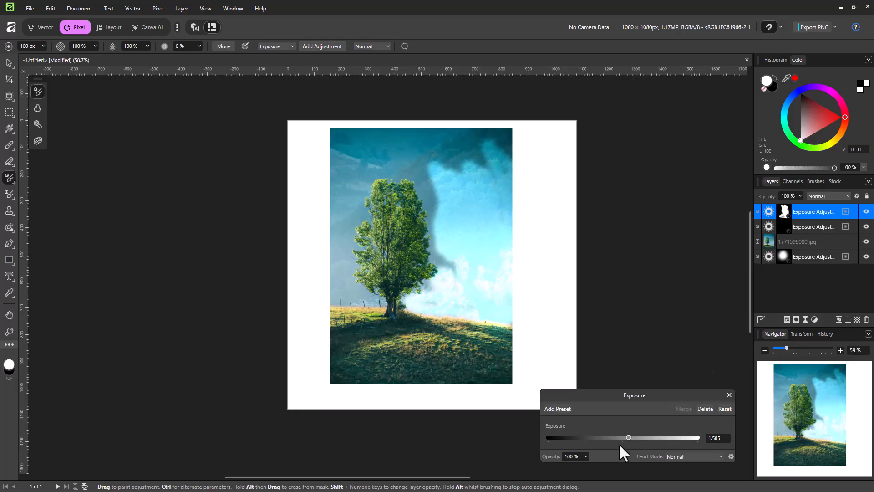
Lower the painted adjustment's exposure to 0.732, and delete that adjustment
{"action": "mouse_move", "coordinate": [629, 438]}
{"action": "left_mouse_down"}
{"action": "mouse_move", "coordinate": [611, 438]}
{"action": "mouse_move", "coordinate": [626, 438]}
{"action": "left_mouse_up"}
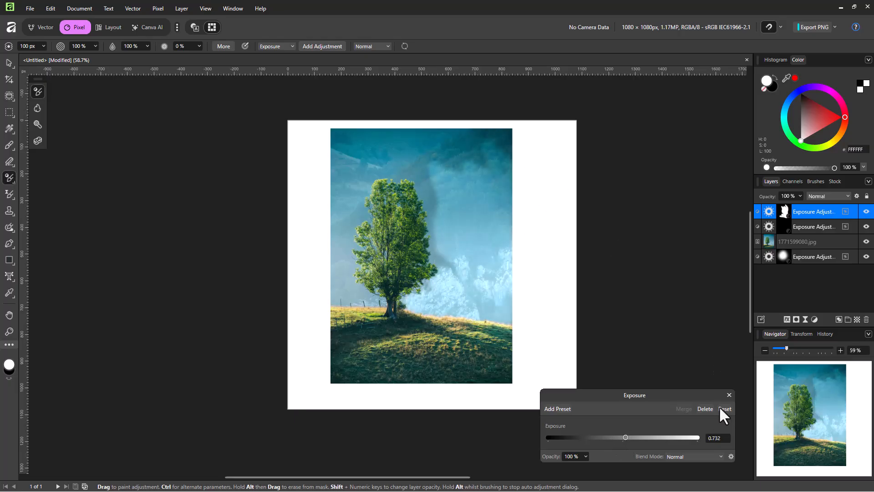
{"action": "left_click", "coordinate": [705, 409]}
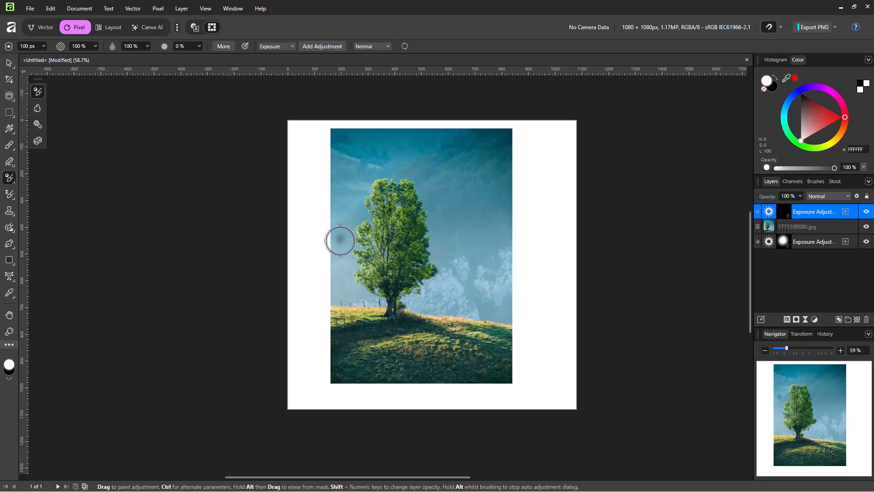
Brush an exposure adjustment in an arc through the sky around the tree, reset it, and set its exposure to 3.049
{"action": "mouse_move", "coordinate": [346, 289]}
{"action": "left_mouse_down"}
{"action": "mouse_move", "coordinate": [339, 207]}
{"action": "mouse_move", "coordinate": [437, 152]}
{"action": "mouse_move", "coordinate": [468, 296]}
{"action": "mouse_move", "coordinate": [478, 186]}
{"action": "left_mouse_up"}
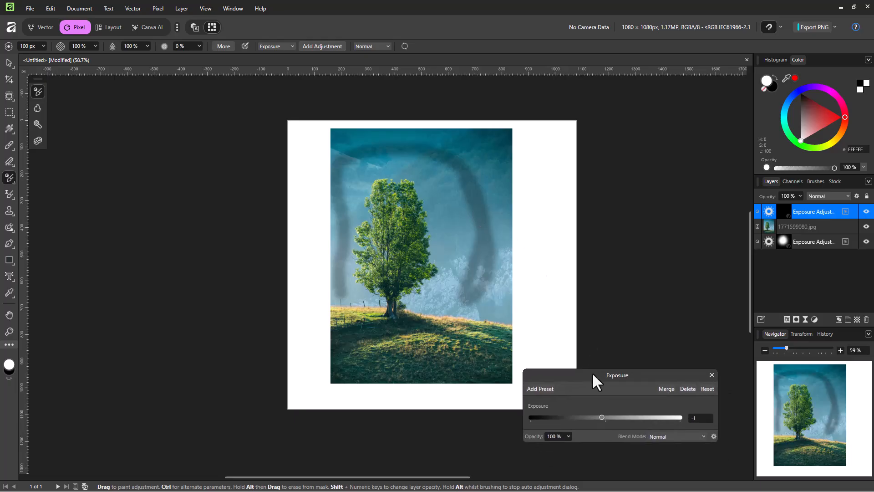
{"action": "left_click", "coordinate": [707, 388]}
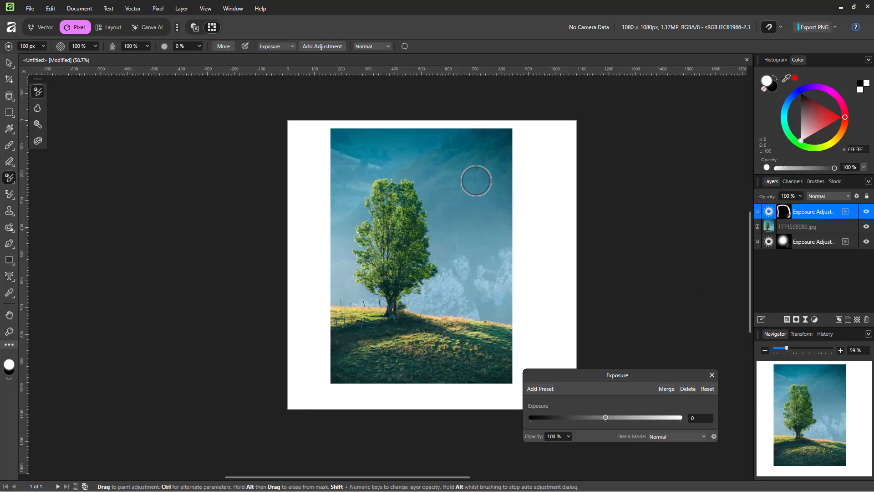
{"action": "mouse_move", "coordinate": [604, 415]}
{"action": "left_mouse_down"}
{"action": "mouse_move", "coordinate": [616, 417]}
{"action": "mouse_move", "coordinate": [596, 418]}
{"action": "mouse_move", "coordinate": [633, 415]}
{"action": "mouse_move", "coordinate": [593, 416]}
{"action": "mouse_move", "coordinate": [617, 417]}
{"action": "left_mouse_up"}
{"action": "left_click", "coordinate": [707, 389]}
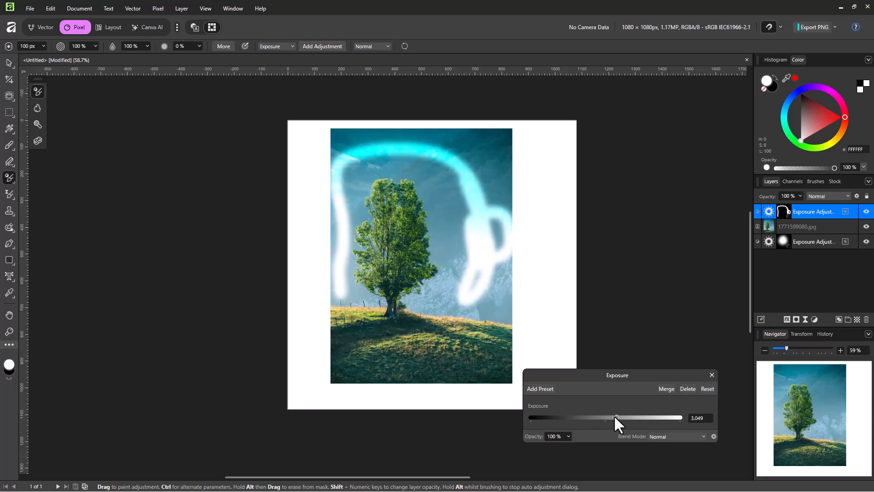
Set the exposure adjustment's opacity to 86 % and try Color Dodge before choosing the Hard Mix blend mode
{"action": "left_click", "coordinate": [568, 436]}
{"action": "mouse_move", "coordinate": [554, 447]}
{"action": "left_mouse_down"}
{"action": "mouse_move", "coordinate": [525, 448]}
{"action": "mouse_move", "coordinate": [555, 449]}
{"action": "left_mouse_up"}
{"action": "left_click", "coordinate": [668, 436]}
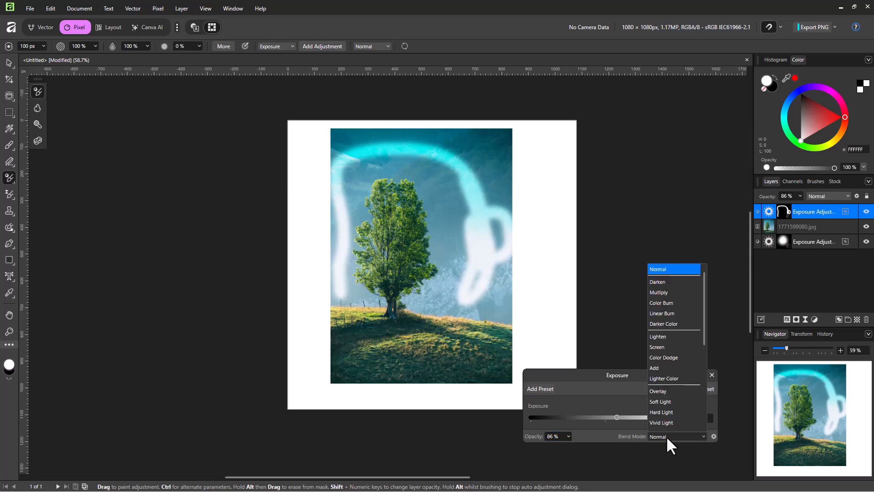
{"action": "left_click", "coordinate": [671, 373]}
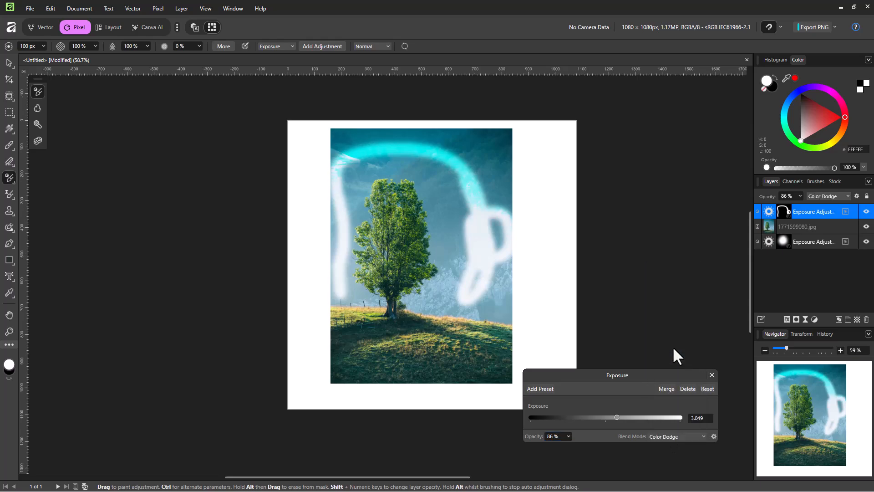
{"action": "left_click", "coordinate": [664, 436]}
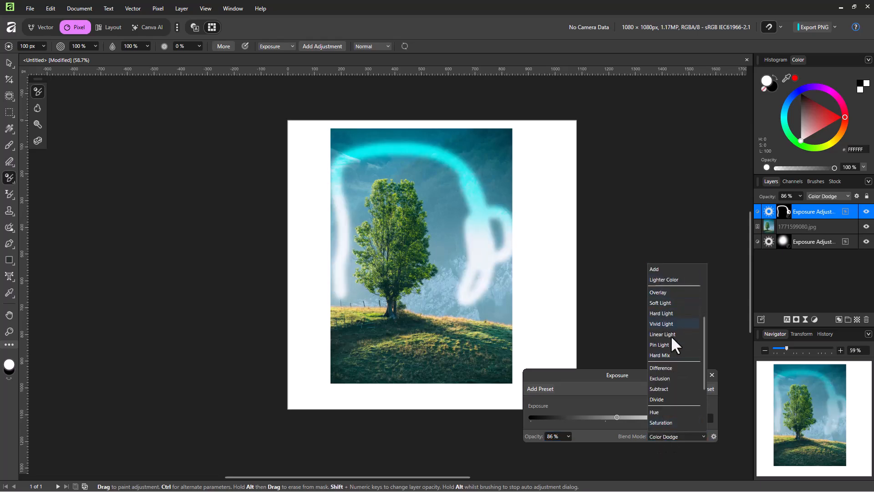
{"action": "left_click", "coordinate": [674, 355]}
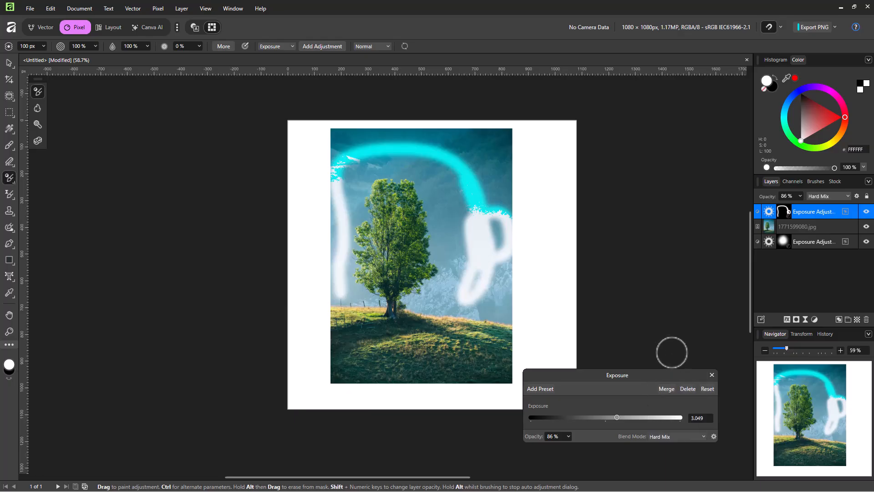
On the tree image layer, brush a new exposure adjustment from the sky down onto the hill, with exposure set to -2.195
{"action": "left_click", "coordinate": [809, 273]}
{"action": "left_click", "coordinate": [791, 225]}
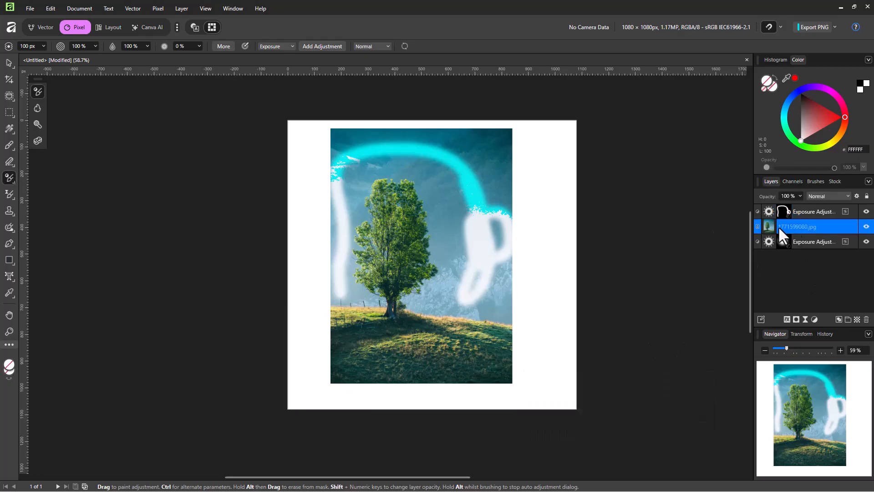
{"action": "mouse_move", "coordinate": [445, 221]}
{"action": "left_mouse_down"}
{"action": "mouse_move", "coordinate": [462, 306]}
{"action": "mouse_move", "coordinate": [446, 352]}
{"action": "mouse_move", "coordinate": [470, 244]}
{"action": "mouse_move", "coordinate": [463, 343]}
{"action": "left_mouse_up"}
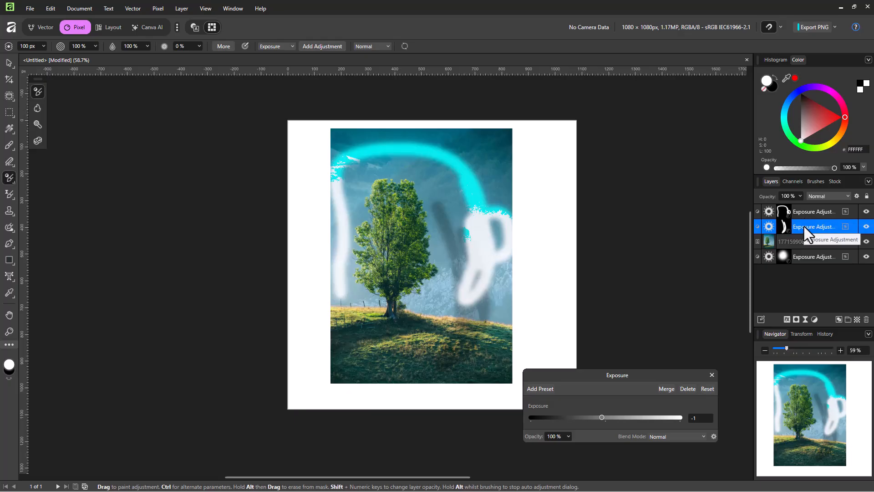
{"action": "mouse_move", "coordinate": [603, 419]}
{"action": "left_mouse_down"}
{"action": "mouse_move", "coordinate": [583, 416]}
{"action": "mouse_move", "coordinate": [596, 417]}
{"action": "left_mouse_up"}
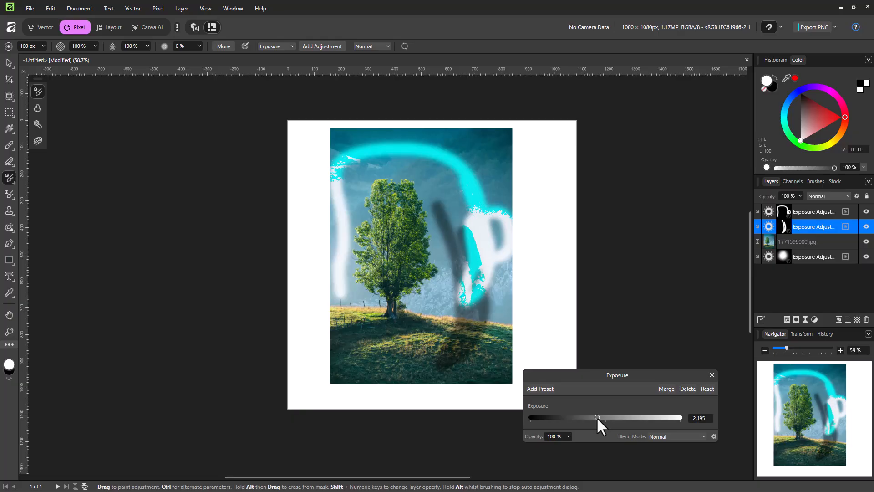
{"action": "mouse_move", "coordinate": [434, 175]}
{"action": "left_mouse_down"}
{"action": "mouse_move", "coordinate": [431, 195]}
{"action": "mouse_move", "coordinate": [449, 247]}
{"action": "mouse_move", "coordinate": [429, 353]}
{"action": "mouse_move", "coordinate": [451, 367]}
{"action": "left_mouse_up"}
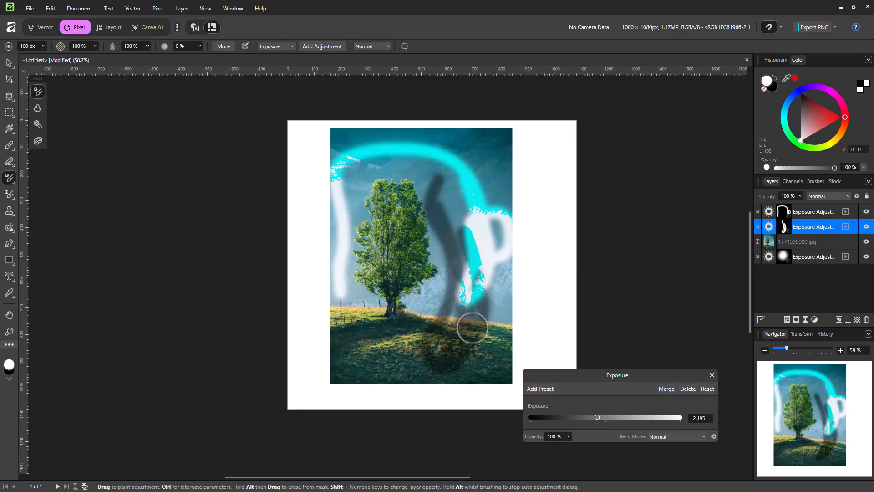
Select the topmost exposure adjustment and brush it over the grass and the sky beside the tree
{"action": "left_click", "coordinate": [819, 213]}
{"action": "mouse_move", "coordinate": [440, 303]}
{"action": "left_mouse_down"}
{"action": "mouse_move", "coordinate": [390, 337]}
{"action": "mouse_move", "coordinate": [409, 360]}
{"action": "mouse_move", "coordinate": [421, 322]}
{"action": "mouse_move", "coordinate": [490, 301]}
{"action": "mouse_move", "coordinate": [521, 257]}
{"action": "mouse_move", "coordinate": [519, 296]}
{"action": "mouse_move", "coordinate": [502, 308]}
{"action": "mouse_move", "coordinate": [489, 196]}
{"action": "mouse_move", "coordinate": [501, 211]}
{"action": "mouse_move", "coordinate": [508, 201]}
{"action": "mouse_move", "coordinate": [491, 178]}
{"action": "left_mouse_up"}
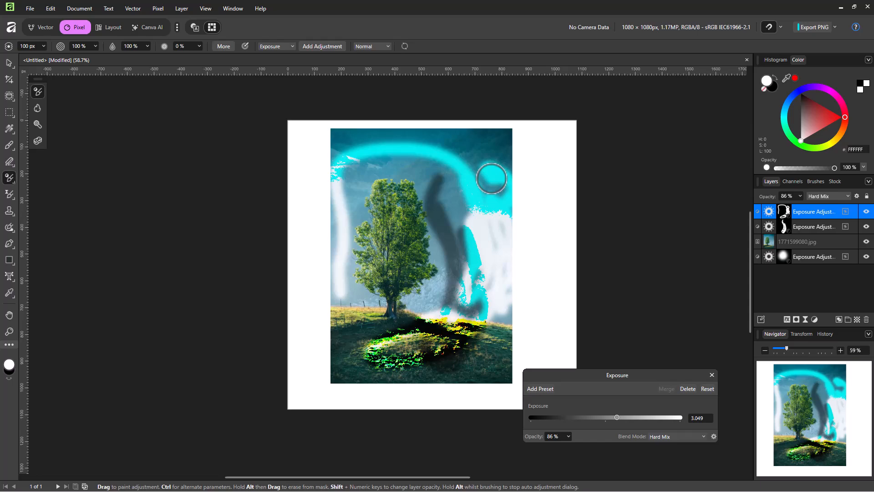
Extend the topmost exposure adjustment around the treetop with a 186 px brush, brushing there again at 80 % opacity
{"action": "left_click", "coordinate": [42, 46]}
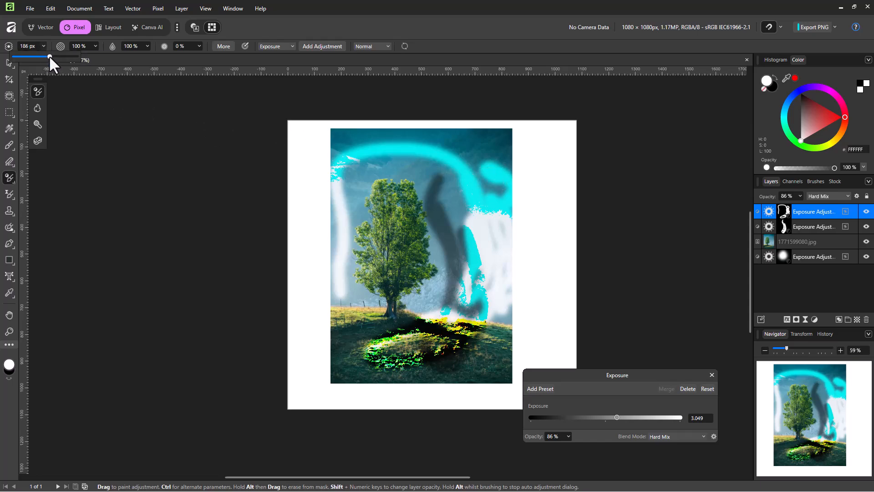
{"action": "left_click_drag", "start_coordinate": [50, 55], "coordinate": [49, 55]}
{"action": "left_click_drag", "start_coordinate": [395, 184], "coordinate": [361, 159]}
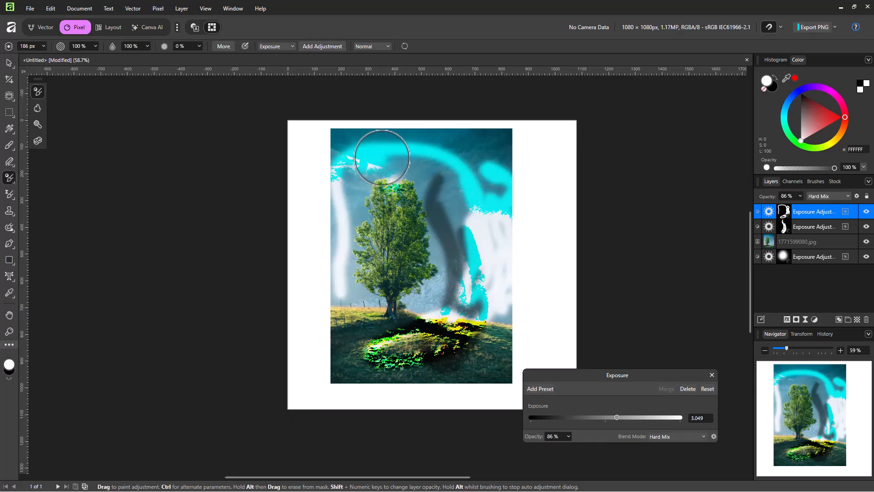
{"action": "left_click", "coordinate": [94, 48]}
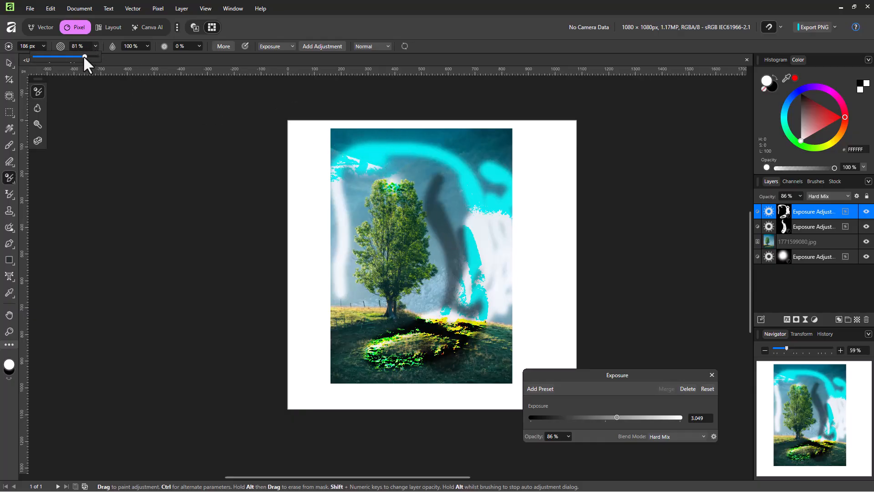
{"action": "left_click_drag", "start_coordinate": [391, 171], "coordinate": [355, 157]}
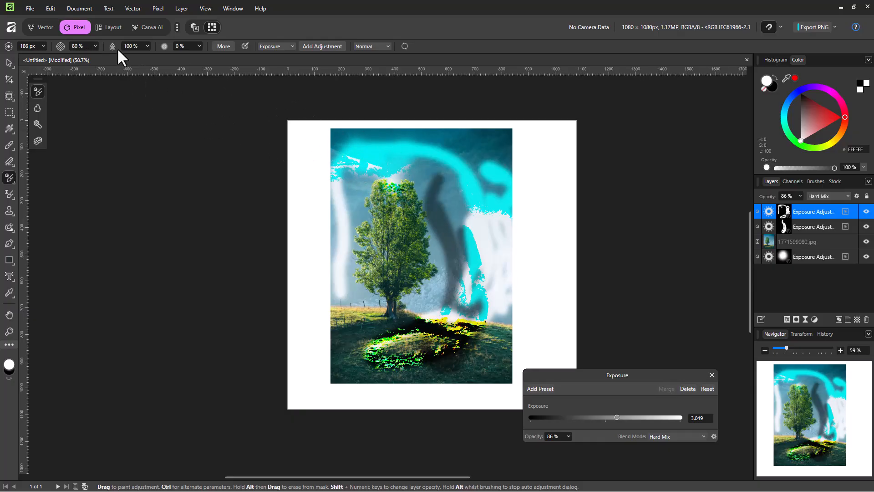
Set the brush size to 112 px in the advanced brush settings, and review those settings once more
{"action": "left_click", "coordinate": [223, 46]}
{"action": "mouse_move", "coordinate": [449, 218]}
{"action": "left_mouse_down"}
{"action": "mouse_move", "coordinate": [425, 217]}
{"action": "mouse_move", "coordinate": [441, 218]}
{"action": "left_mouse_up"}
{"action": "left_click", "coordinate": [567, 113]}
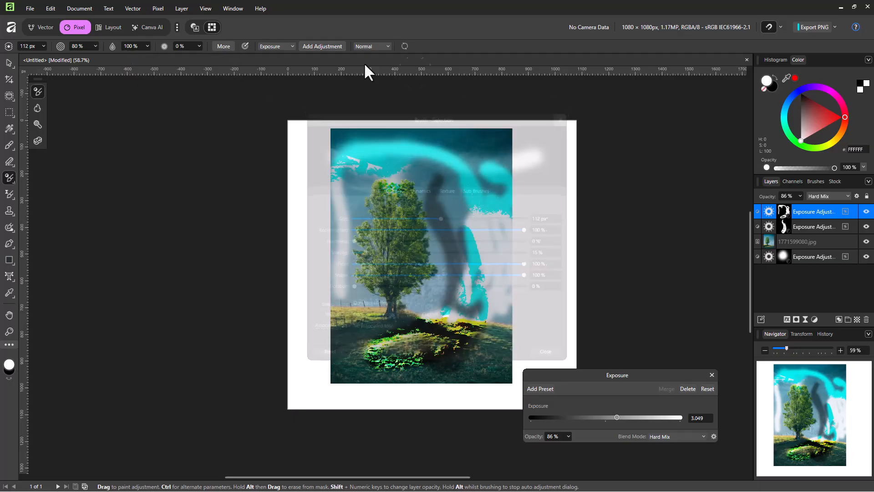
{"action": "left_click", "coordinate": [220, 47]}
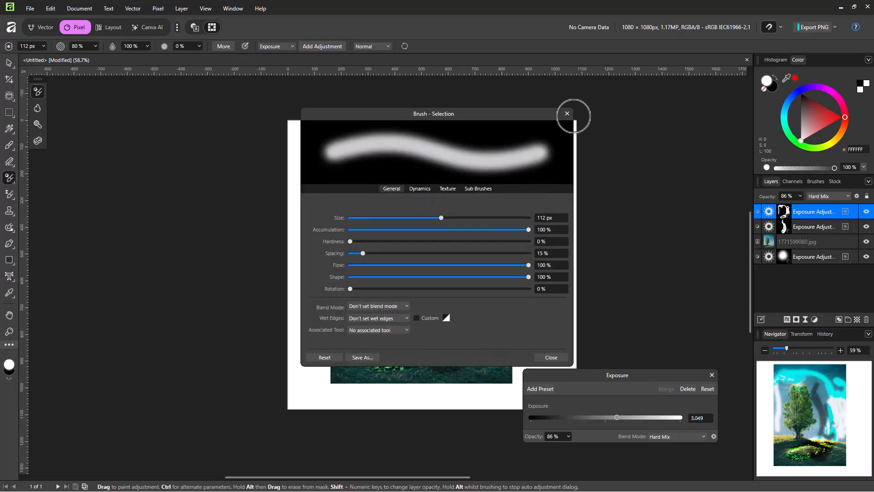
{"action": "left_click", "coordinate": [567, 113]}
Switch the adjustment brush to Channel Mixer and paint a short stroke over the cyan arc beside the tree
{"action": "left_click", "coordinate": [283, 46]}
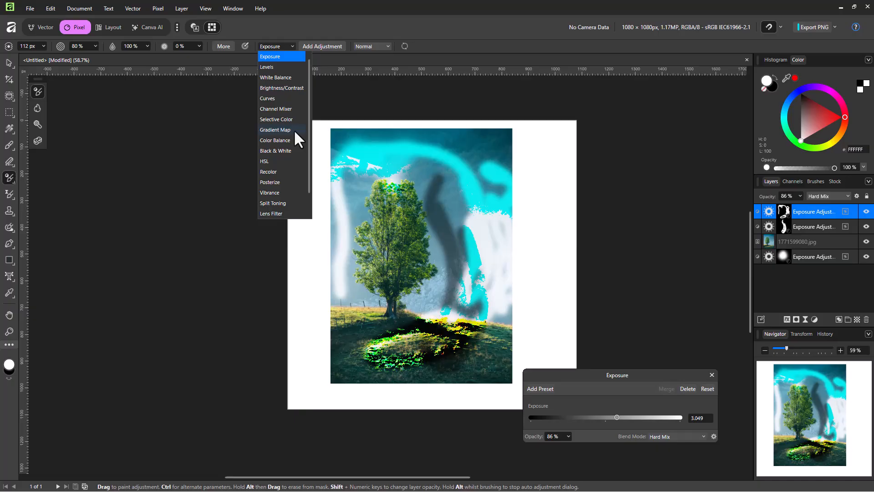
{"action": "left_click", "coordinate": [280, 113]}
{"action": "left_click_drag", "start_coordinate": [453, 185], "coordinate": [469, 200]}
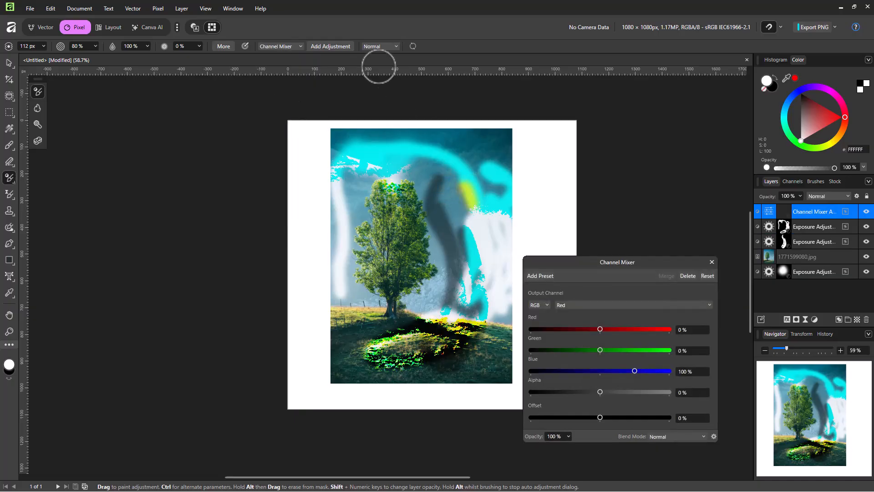
{"action": "left_click", "coordinate": [710, 260]}
Add a separate Channel Mixer adjustment layer and set its Red value to 68 %
{"action": "left_click", "coordinate": [337, 47]}
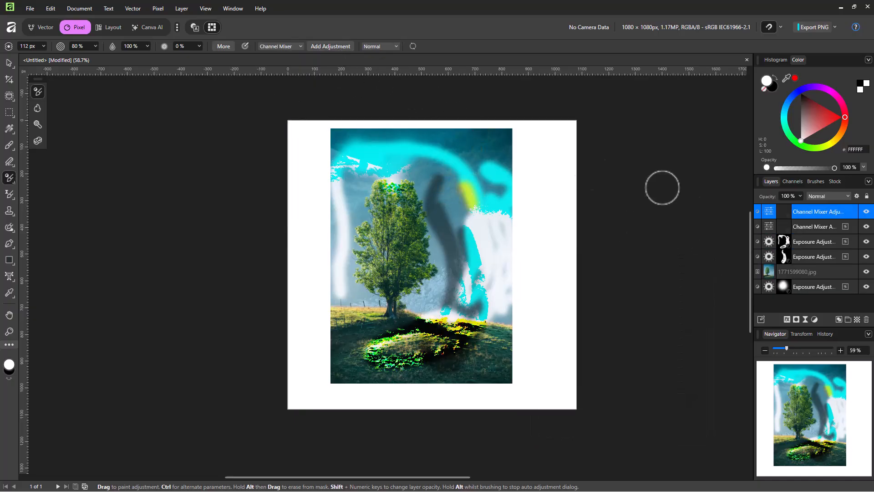
{"action": "left_click", "coordinate": [767, 211]}
{"action": "left_click_drag", "start_coordinate": [594, 330], "coordinate": [618, 331]}
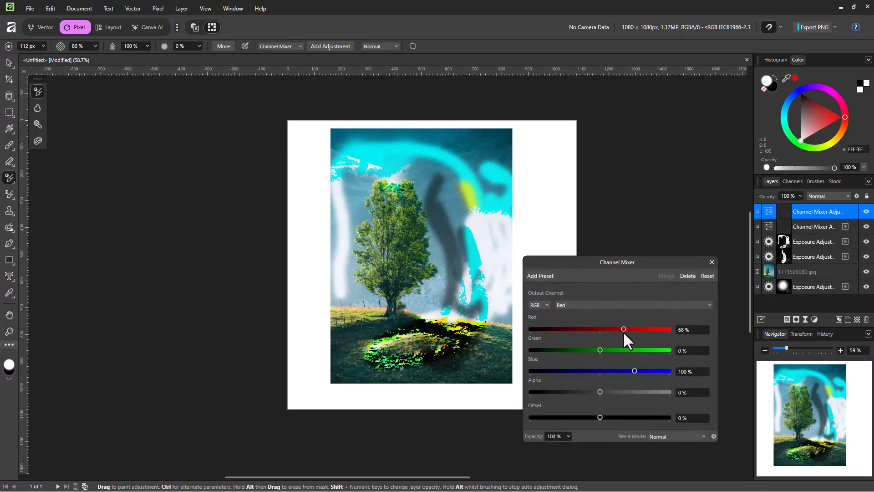
{"action": "left_click", "coordinate": [711, 262]}
Try the Add blend mode for the adjustment brush, and change it to Darken
{"action": "left_click", "coordinate": [387, 48]}
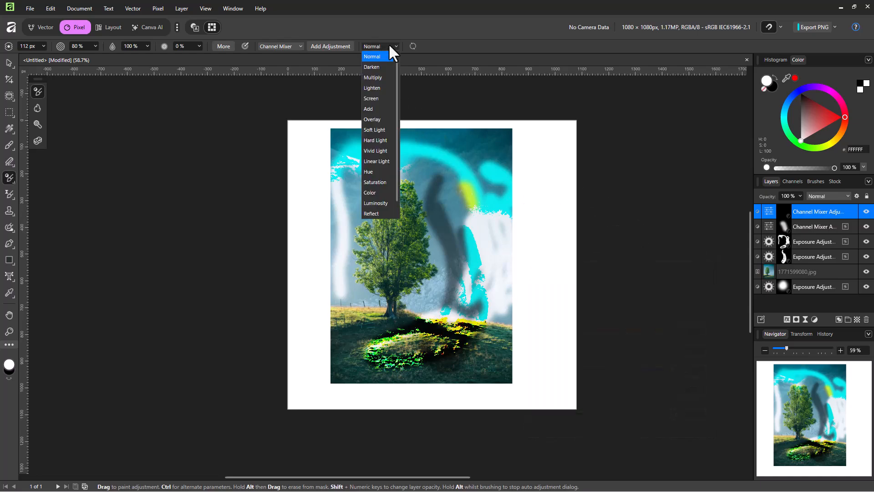
{"action": "left_click", "coordinate": [385, 110]}
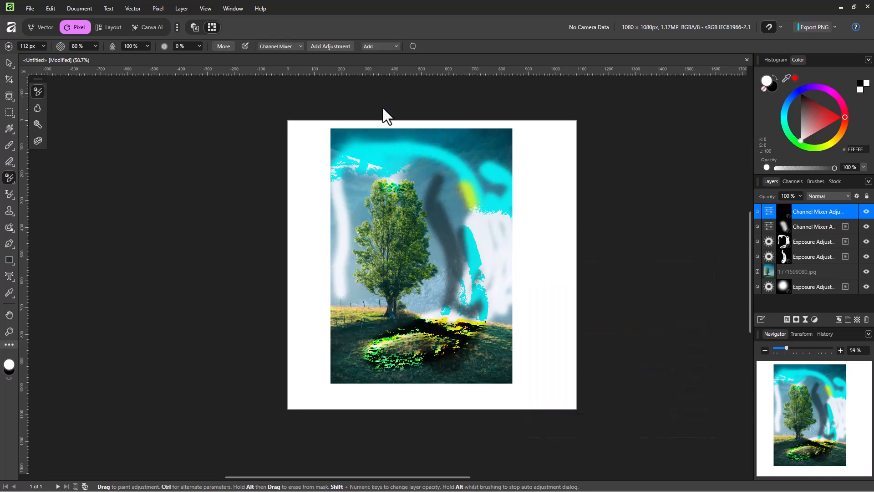
{"action": "left_click", "coordinate": [371, 46]}
{"action": "left_click", "coordinate": [378, 57]}
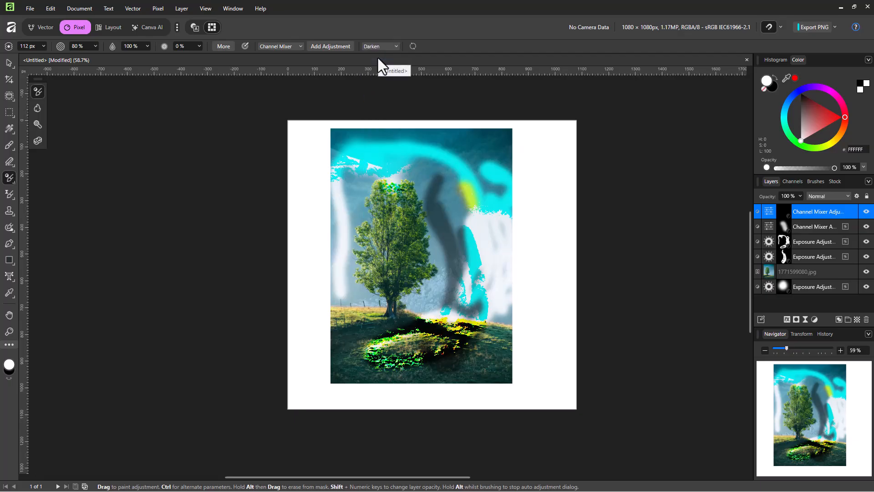